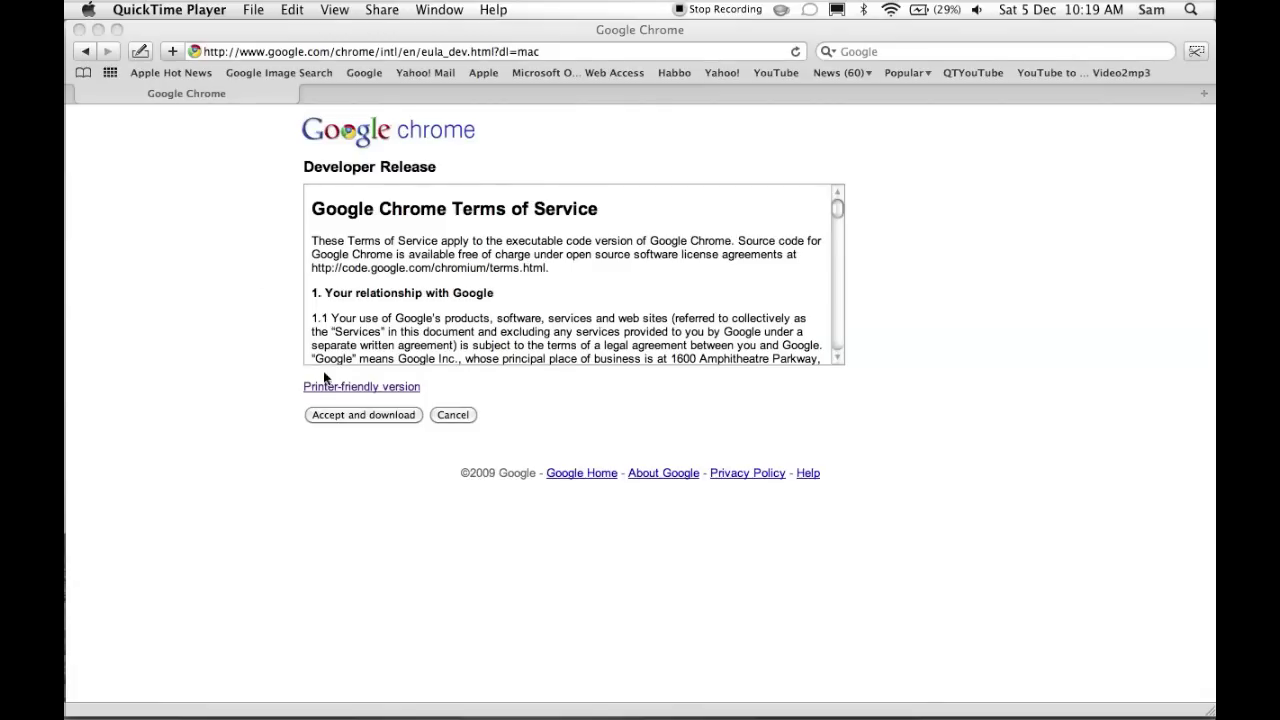
- Bring Safari forward and select, then deselect, the download page address
click(235, 286)
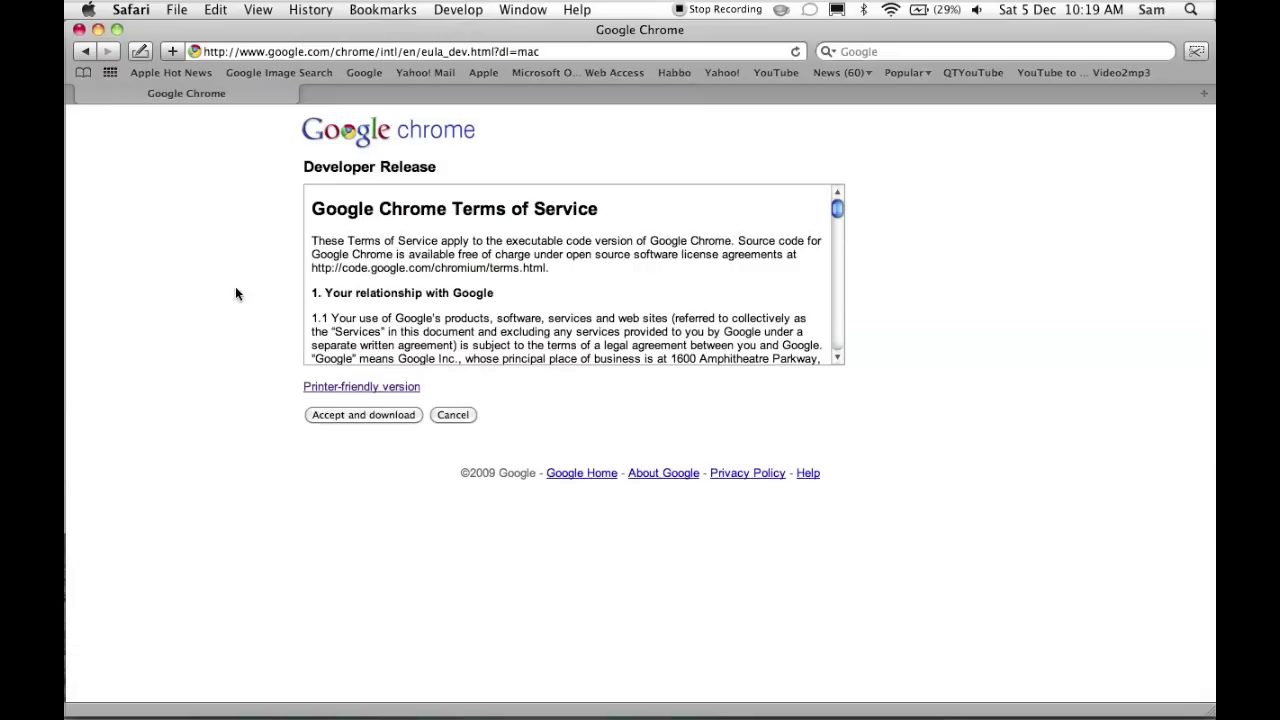
click(538, 46)
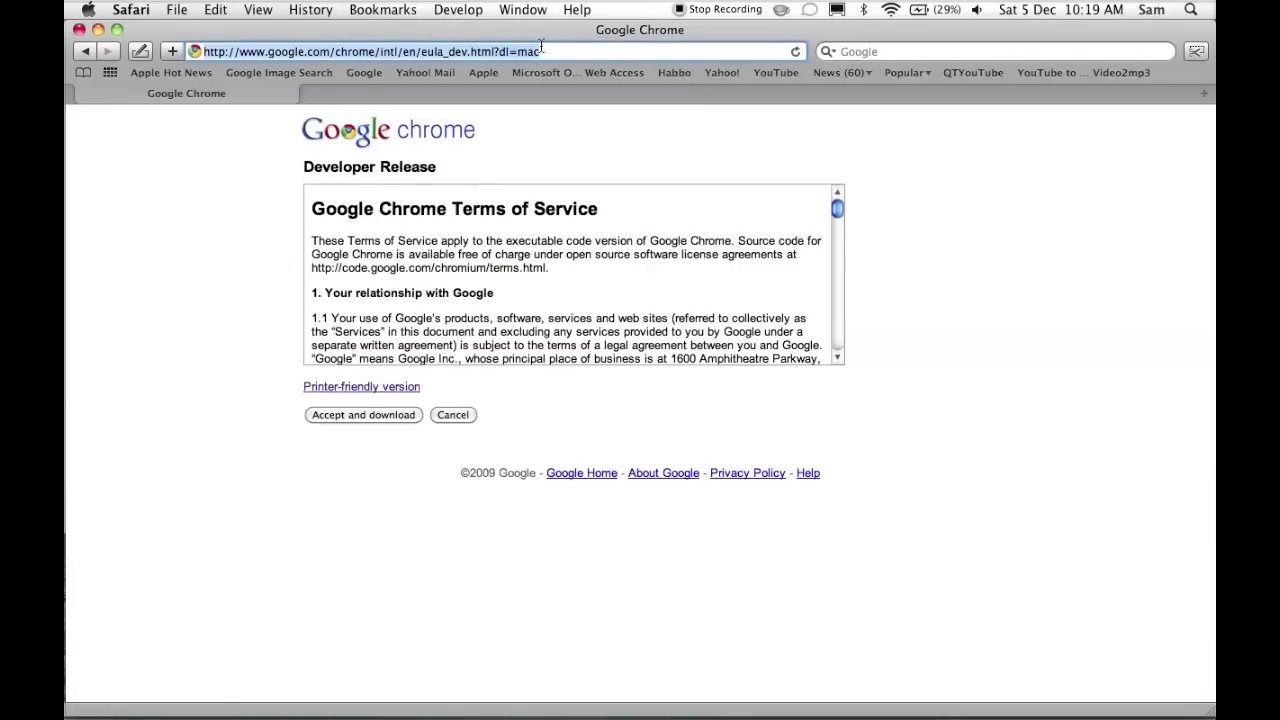
click(541, 125)
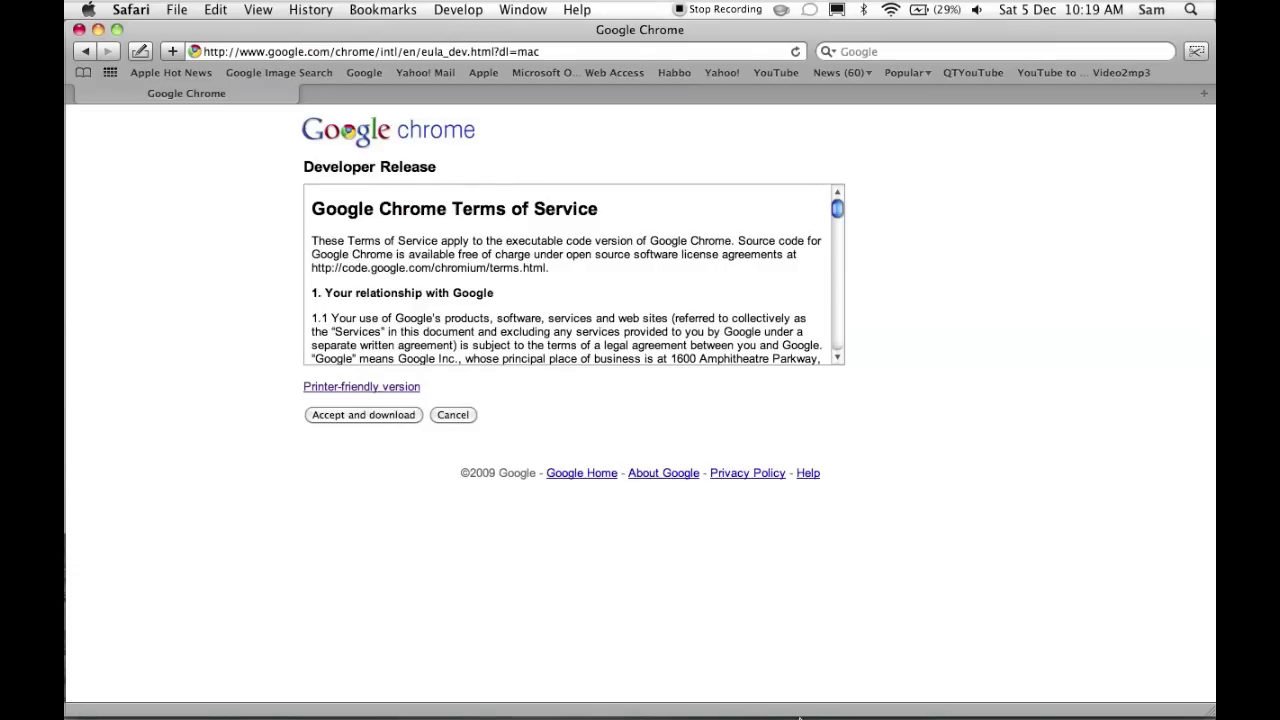
- Launch Chrome from the Dock, try the list view and display options, then restore thumbnails
mouse_move(800, 712)
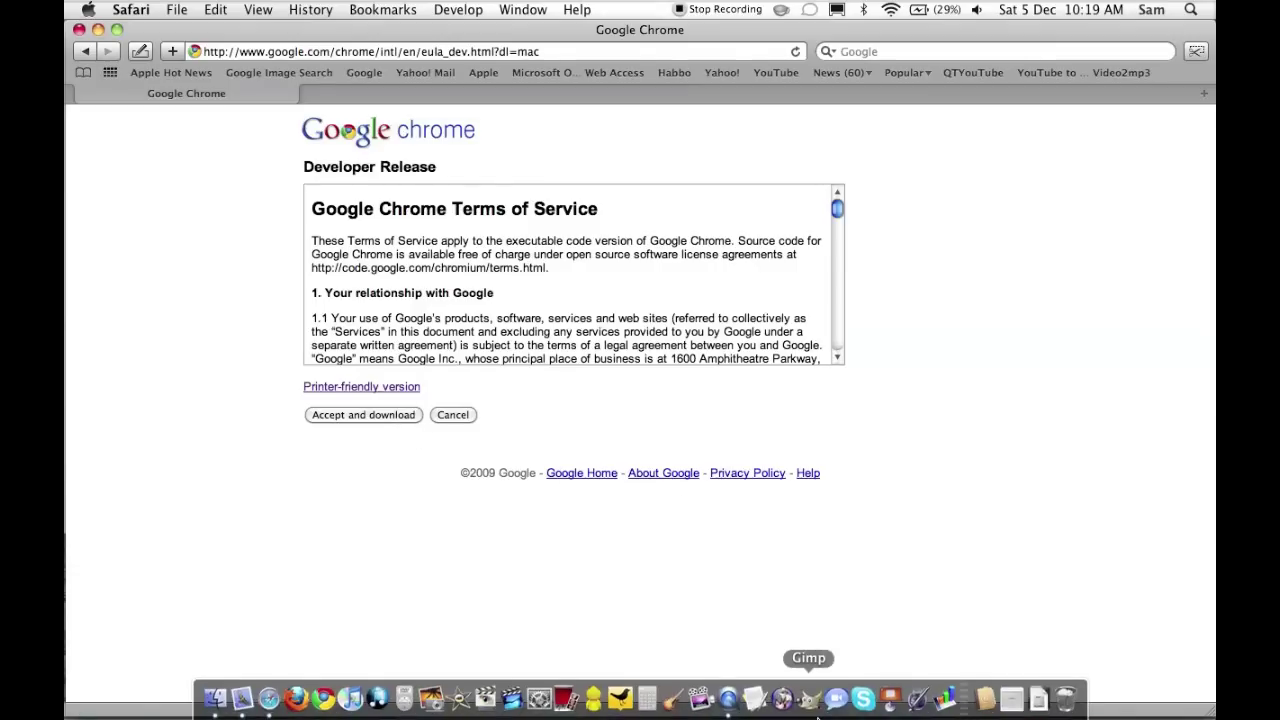
click(322, 700)
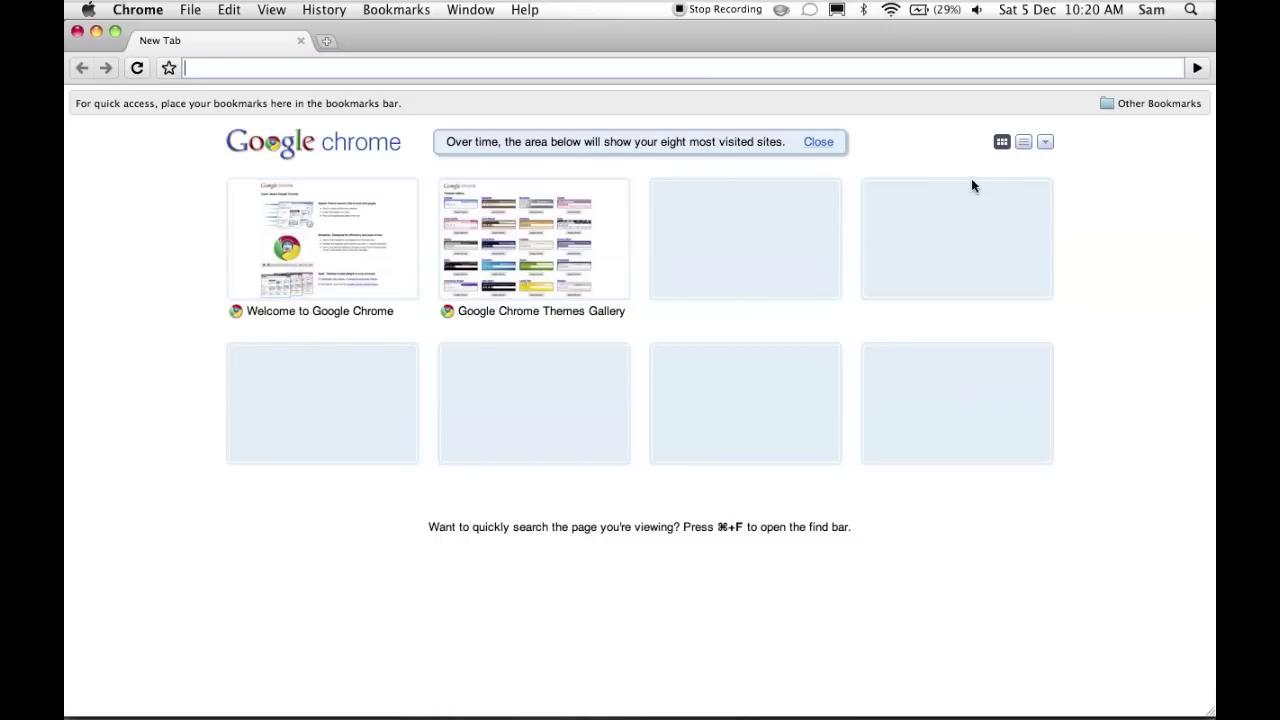
click(1023, 143)
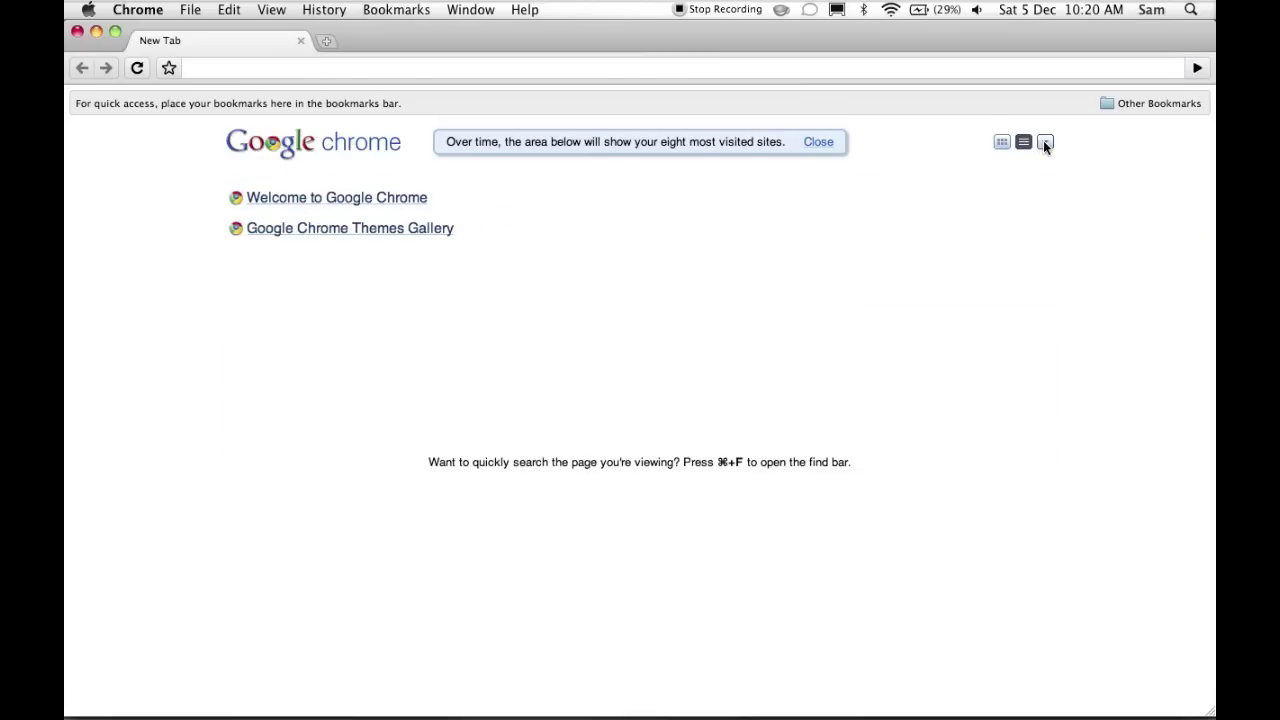
click(1044, 143)
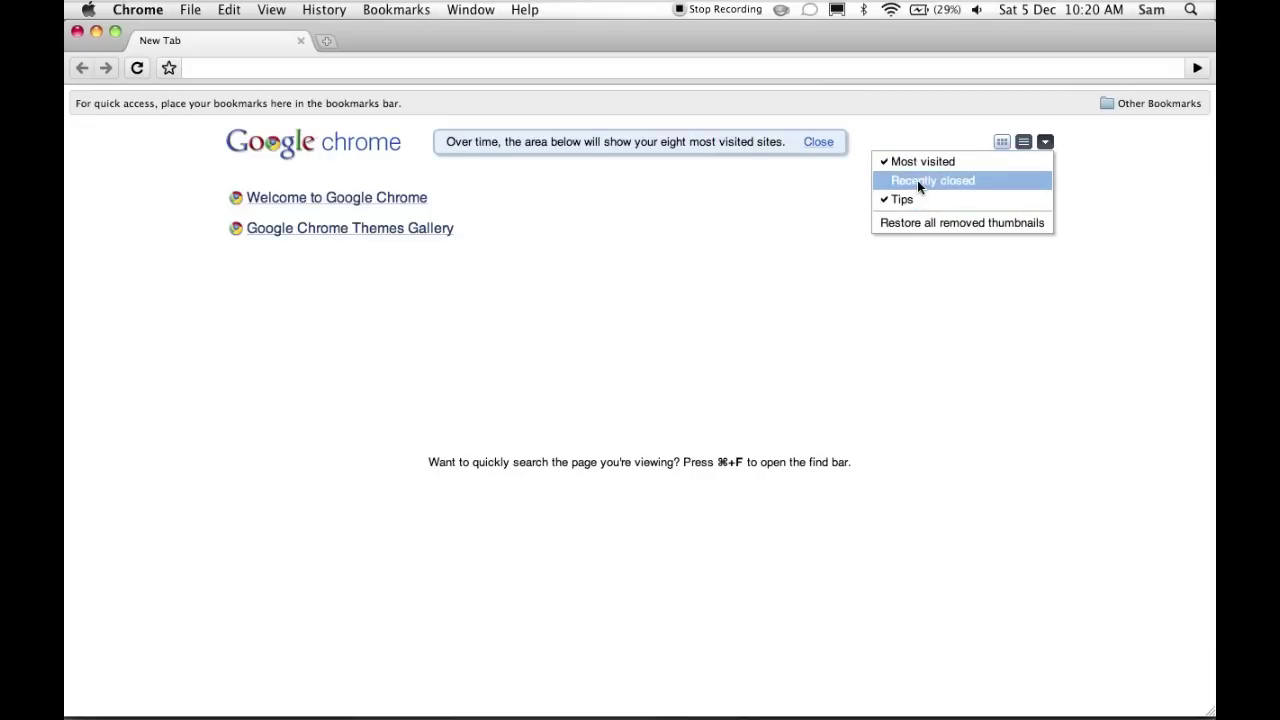
click(1000, 142)
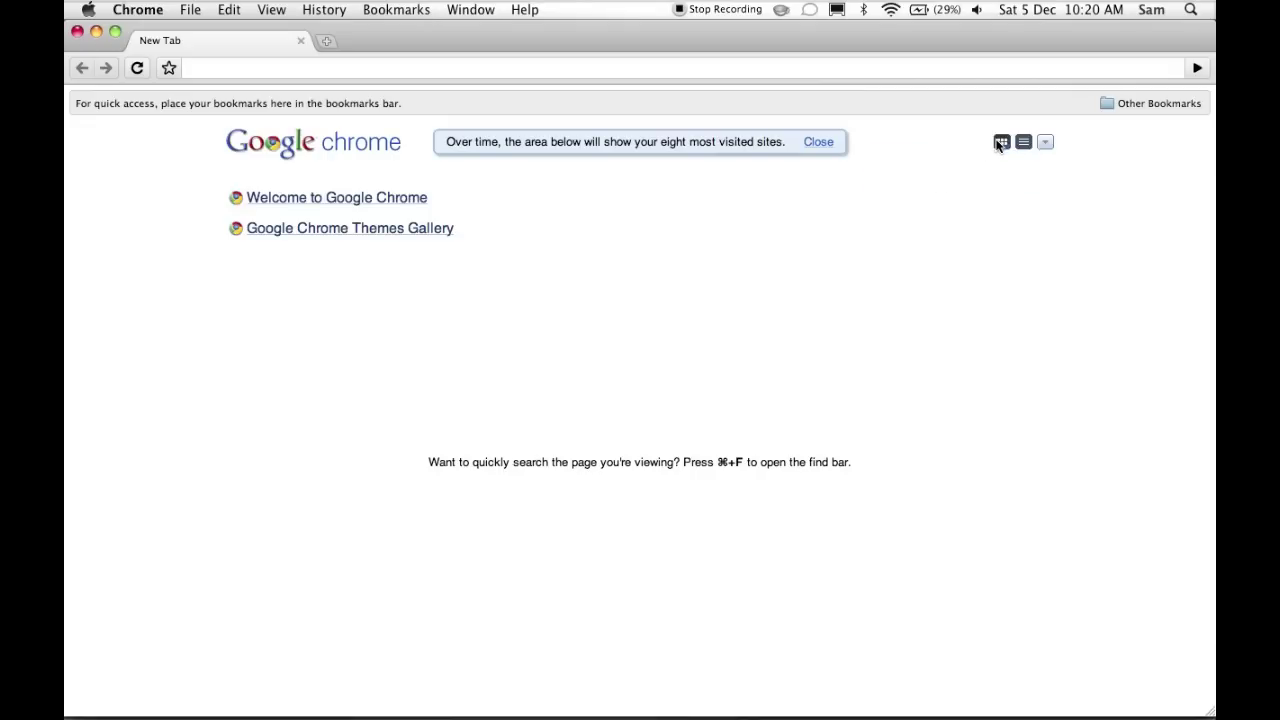
- In Edit Search Engines, make Google the default instead of Bing and close the list
click(342, 71)
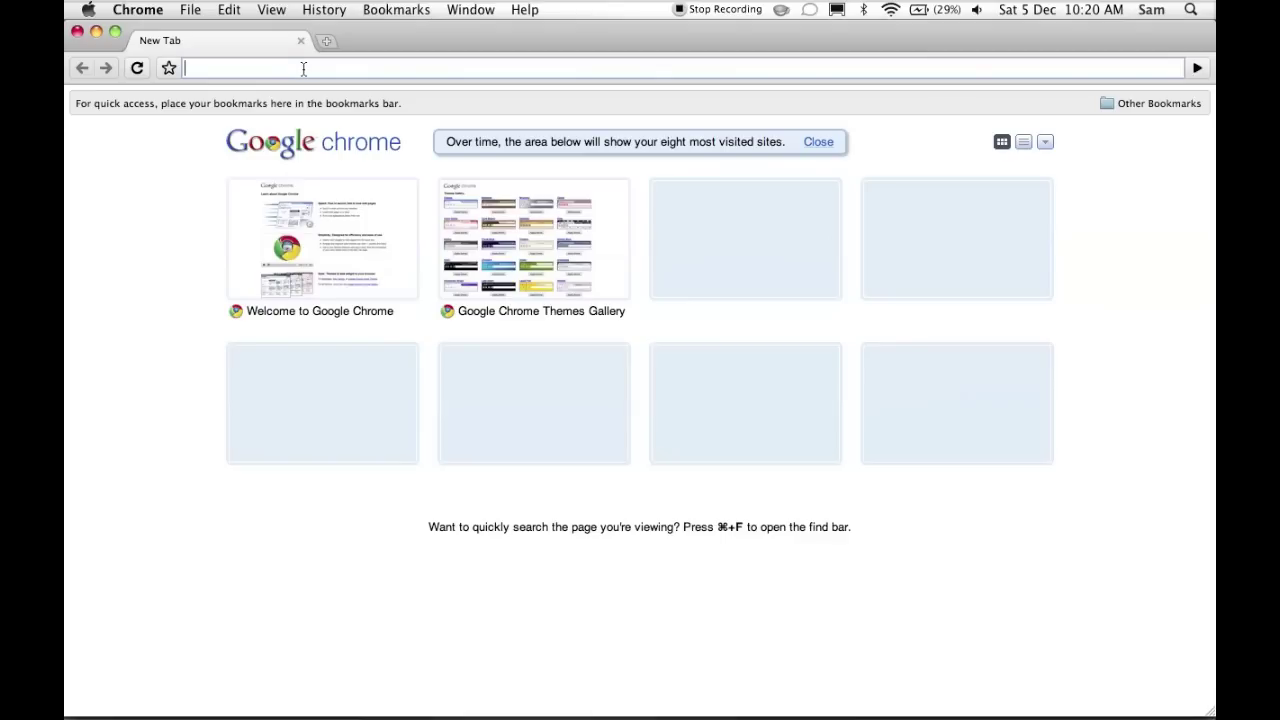
right_click(303, 68)
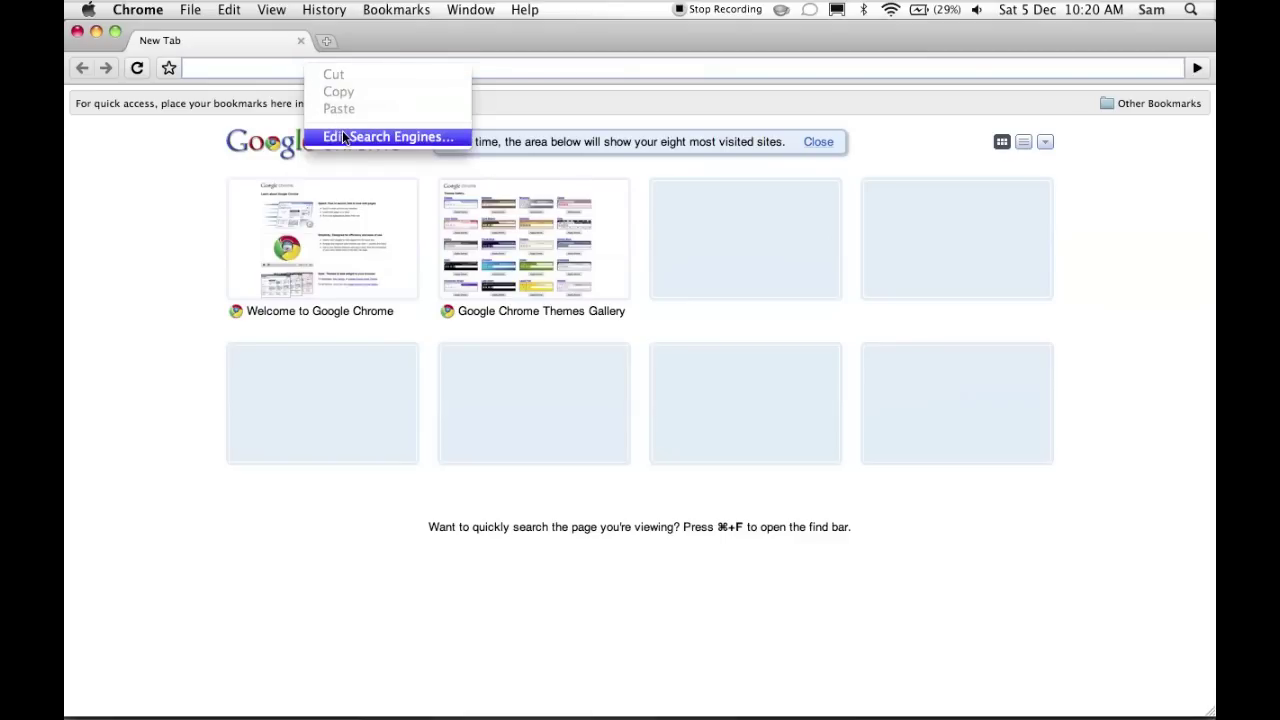
click(421, 149)
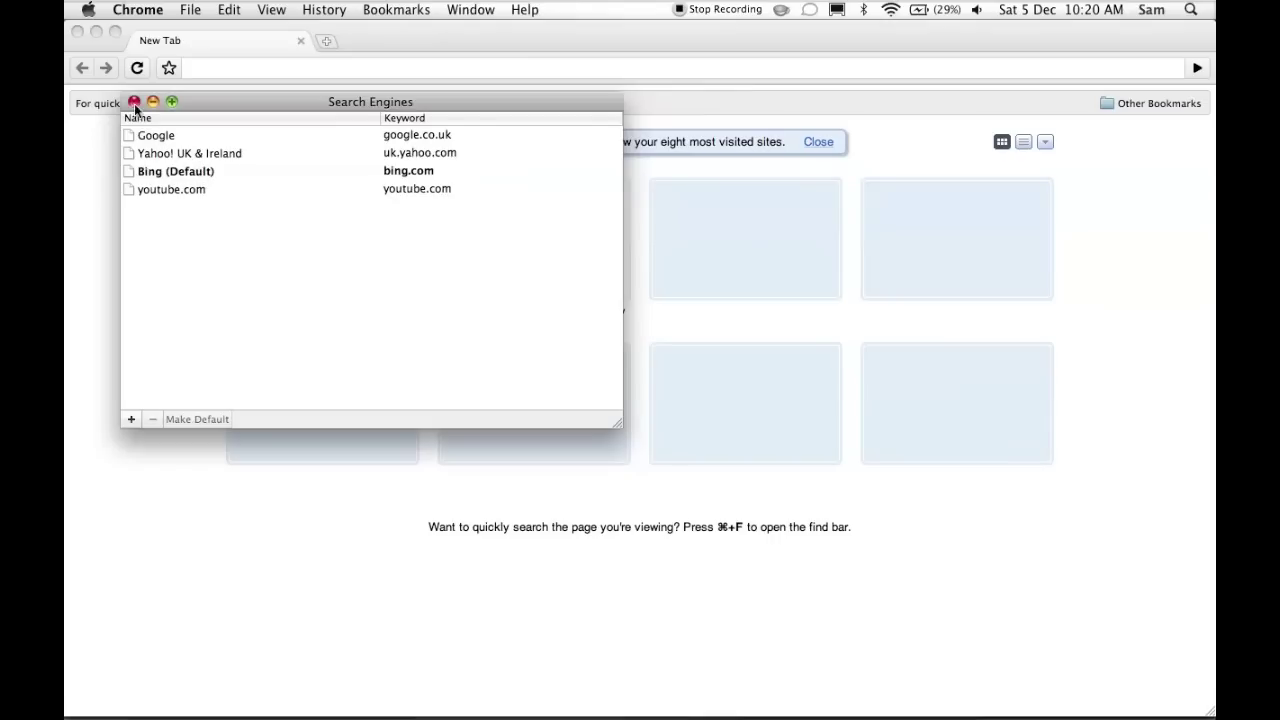
click(152, 137)
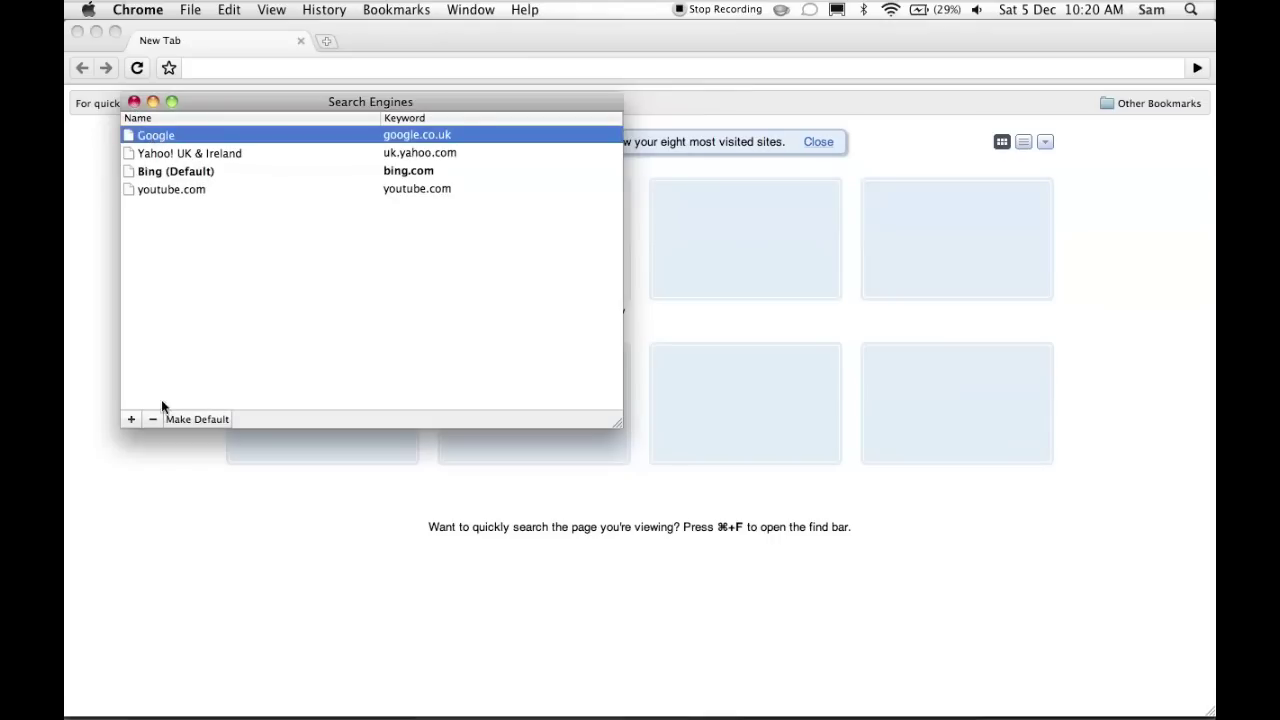
click(186, 421)
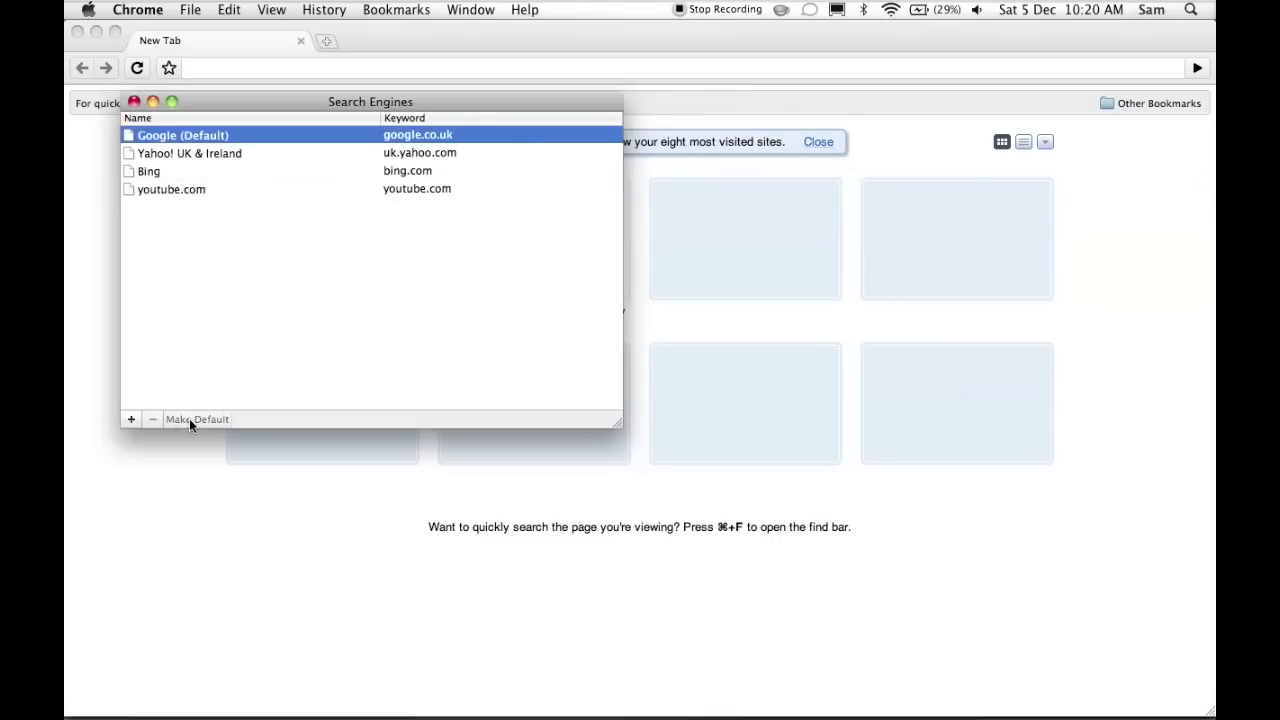
click(134, 101)
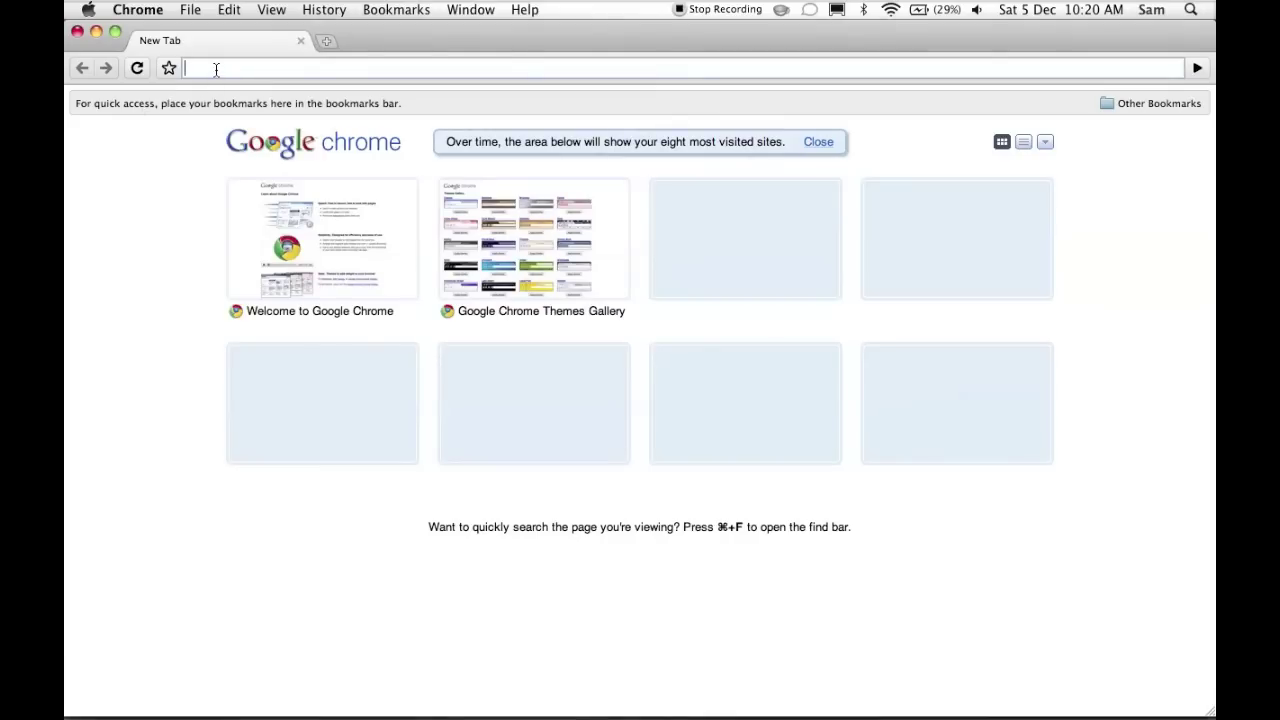
- Open Chrome Preferences on the Basics tab and keep Google in the Default search popup
click(216, 69)
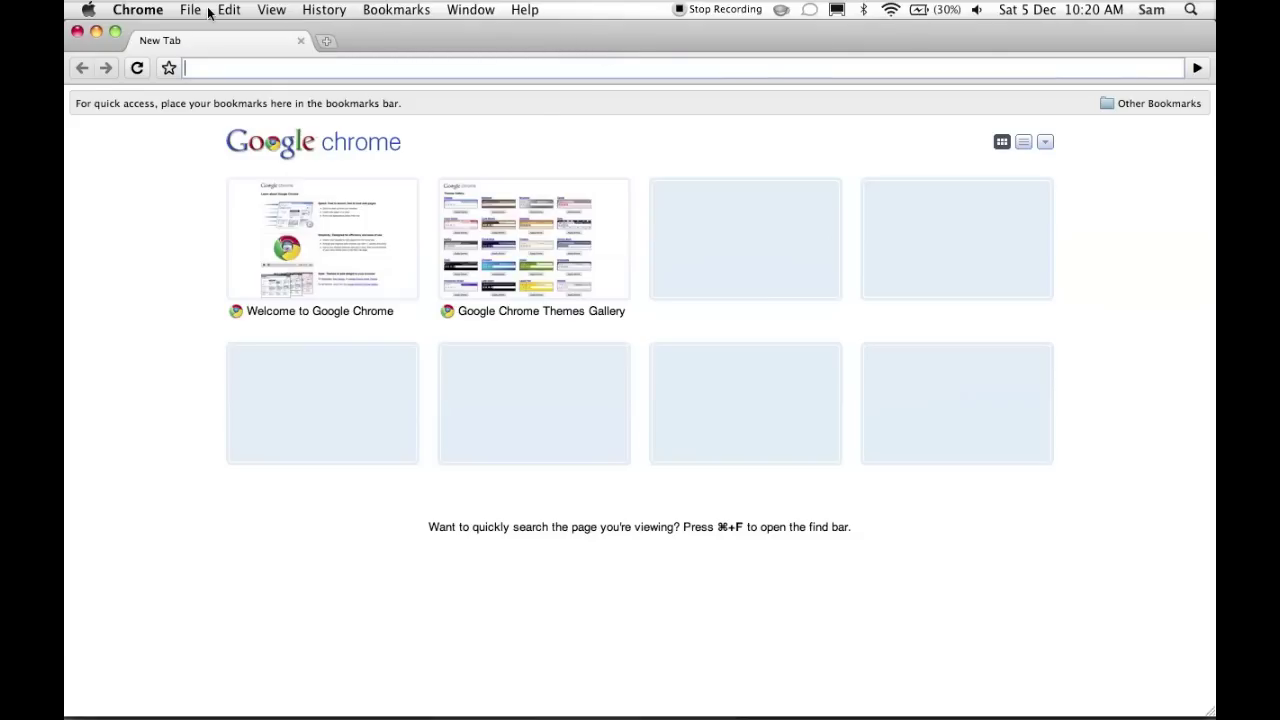
click(166, 10)
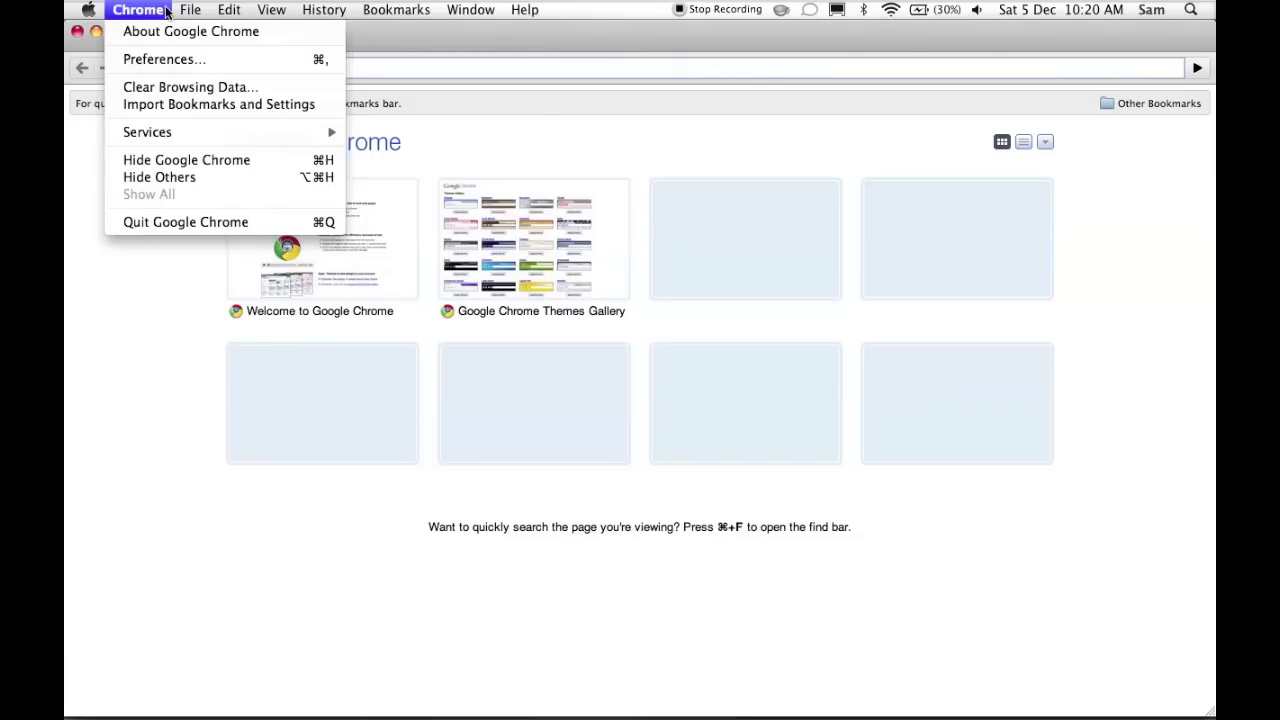
mouse_move(180, 10)
click(157, 61)
click(418, 150)
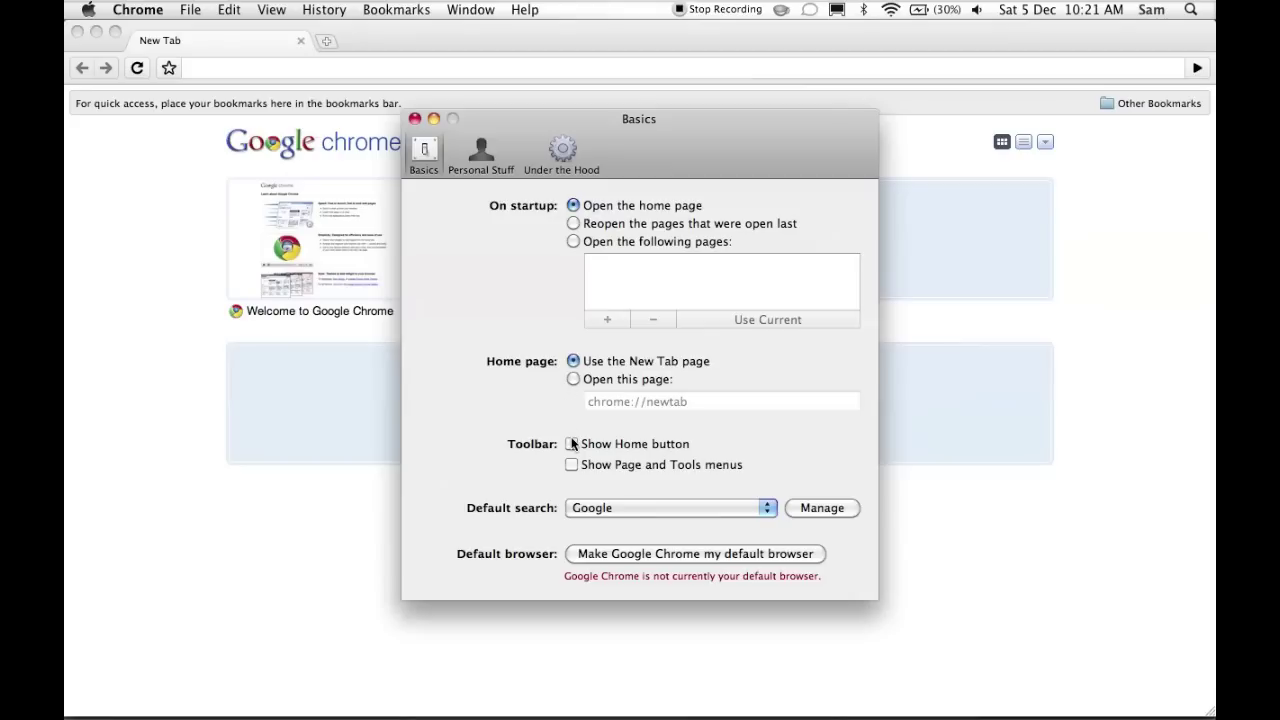
click(621, 507)
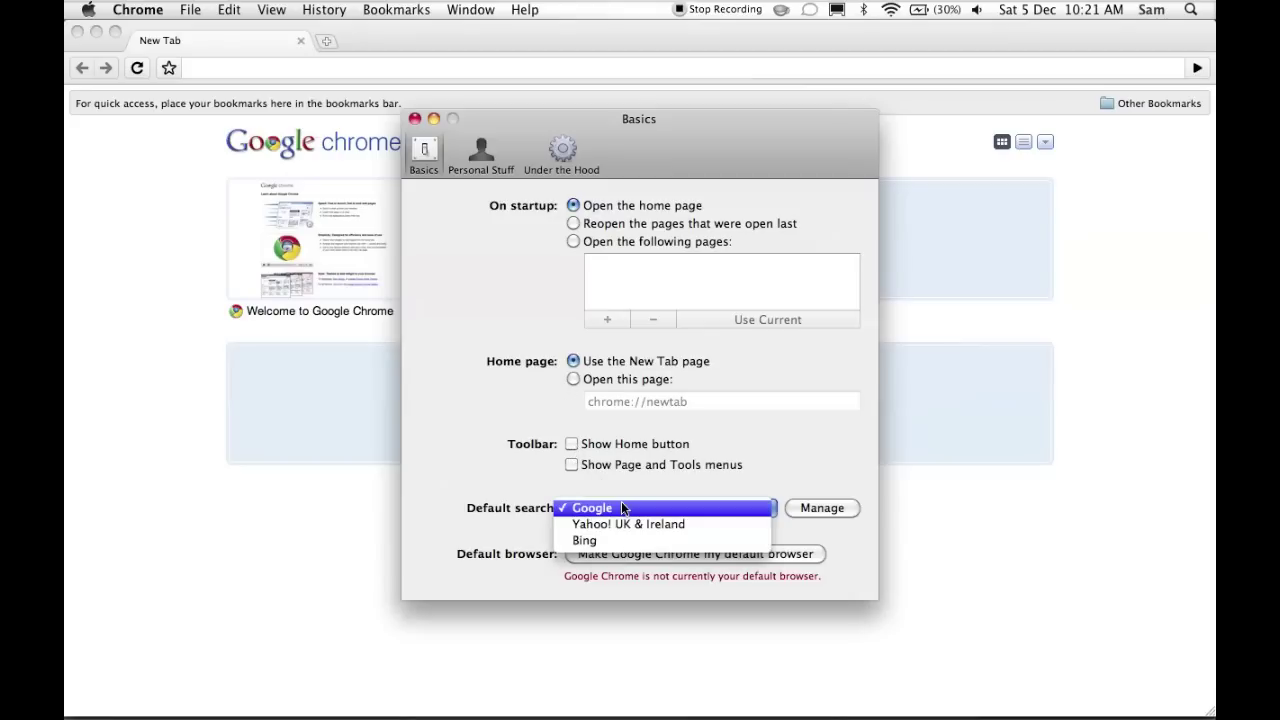
click(610, 510)
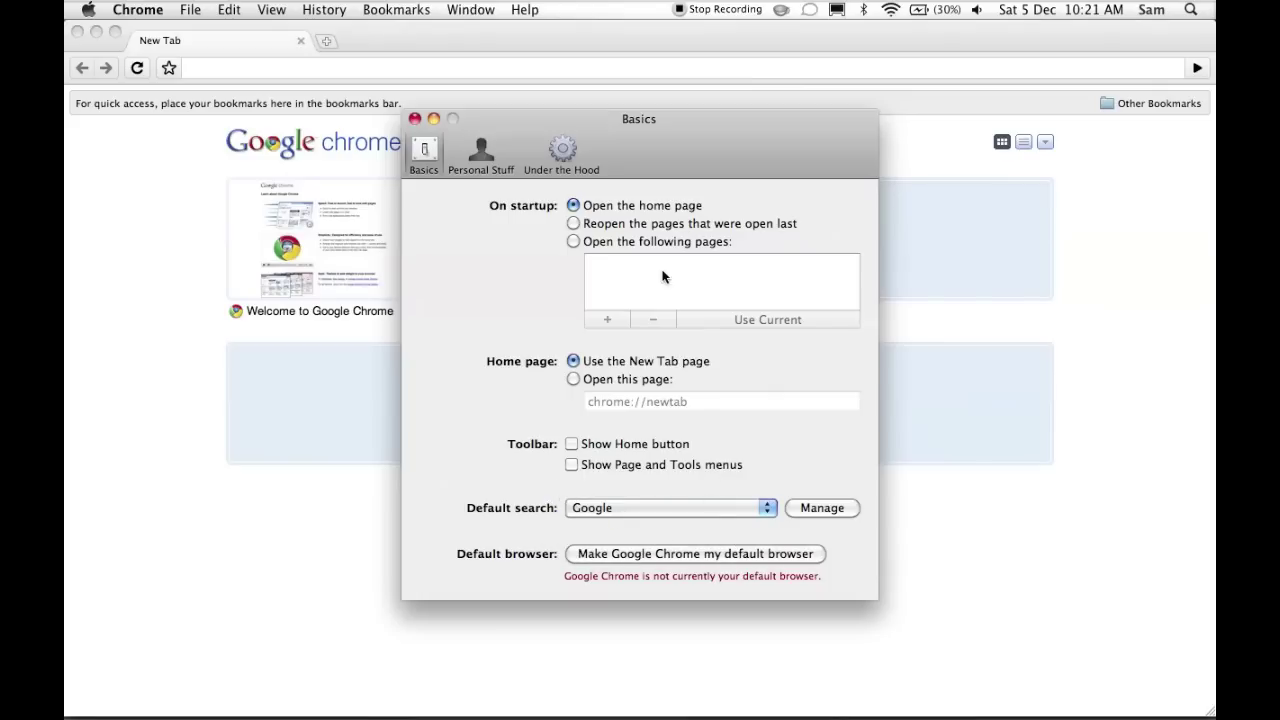
- Open the Themes Gallery from Personal Stuff and browse artist themes like Porsche and Anna Sui
click(488, 150)
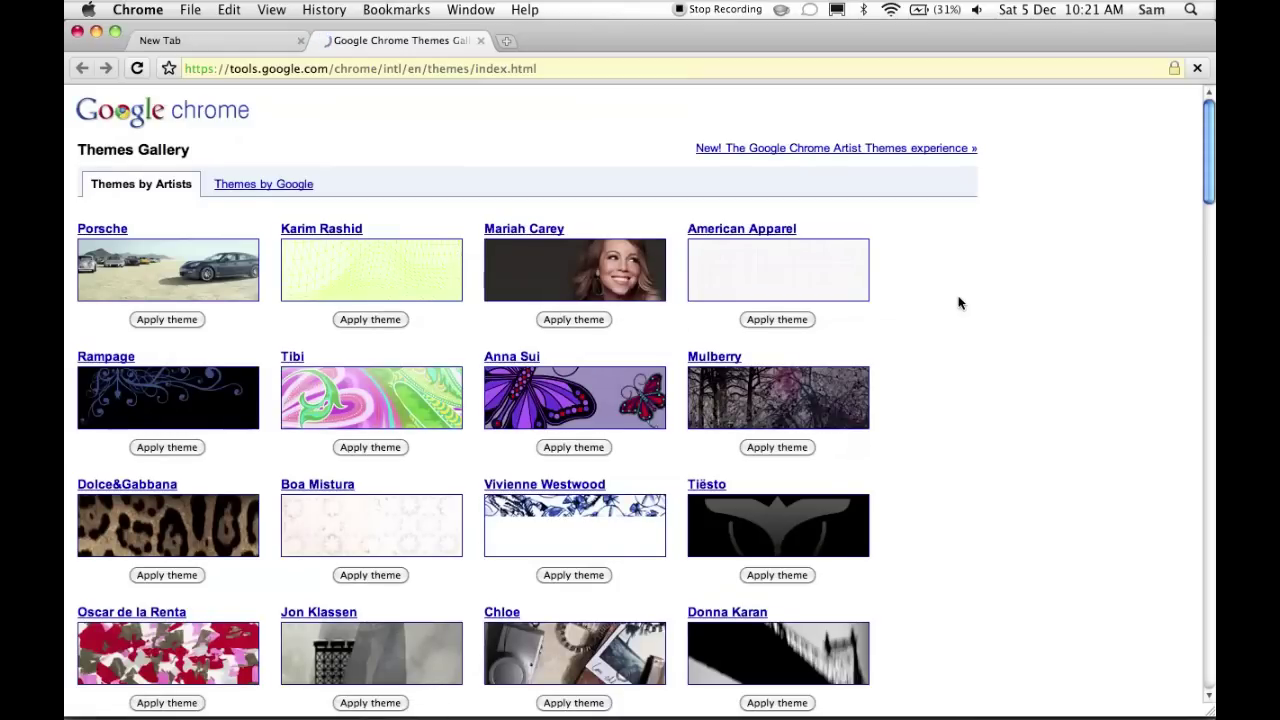
scroll(960, 306, down, 1)
scroll(960, 306, down, 10)
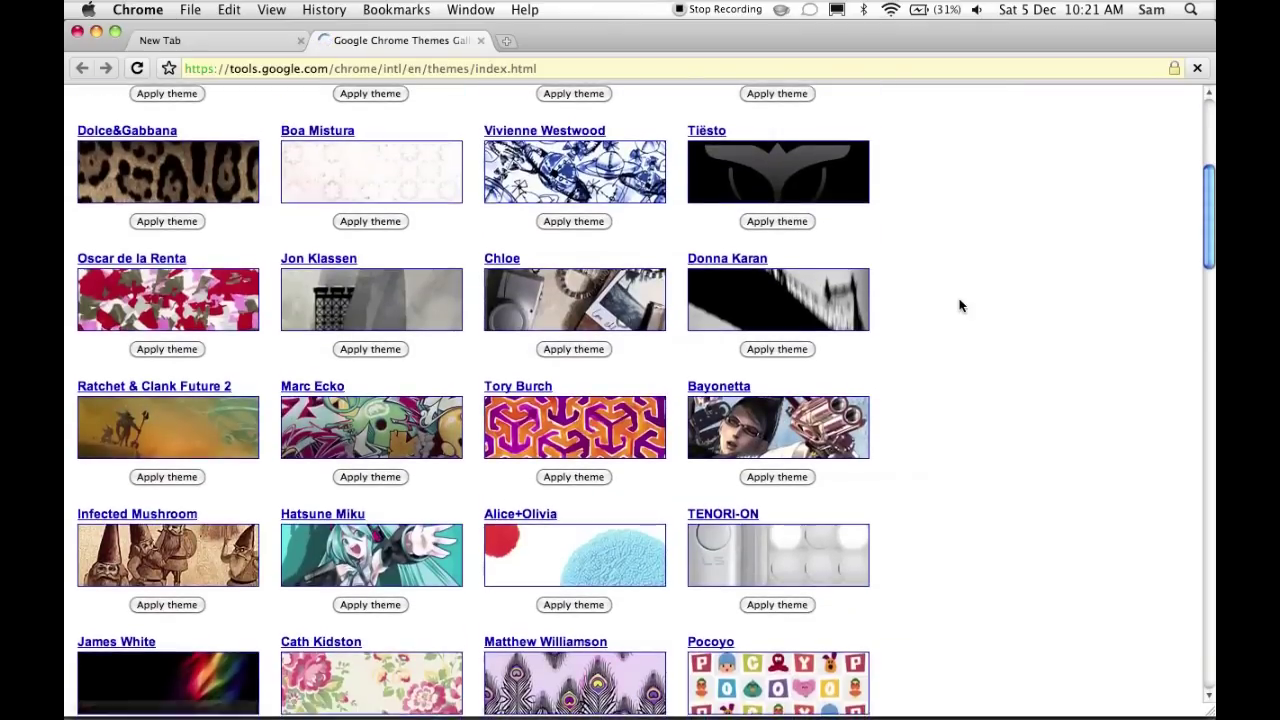
scroll(960, 306, up, 11)
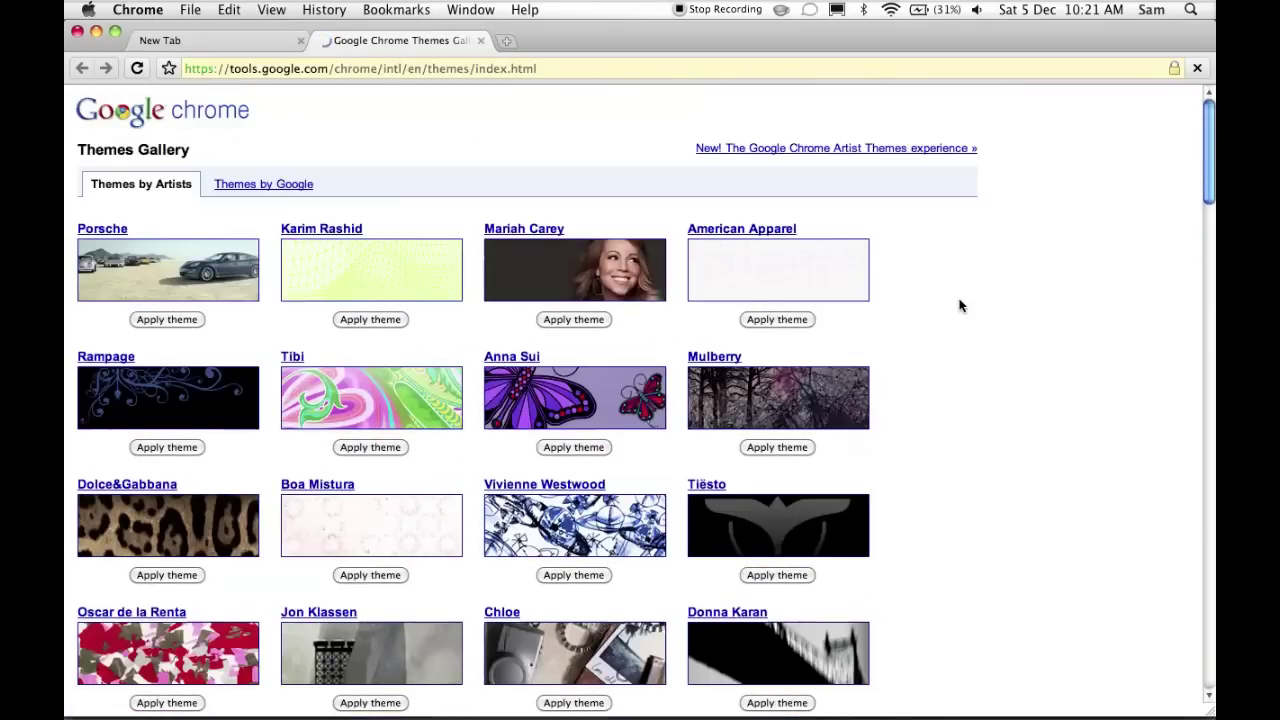
- Apply the Late Night theme from Themes by Google and dismiss the installed-theme notice
click(251, 188)
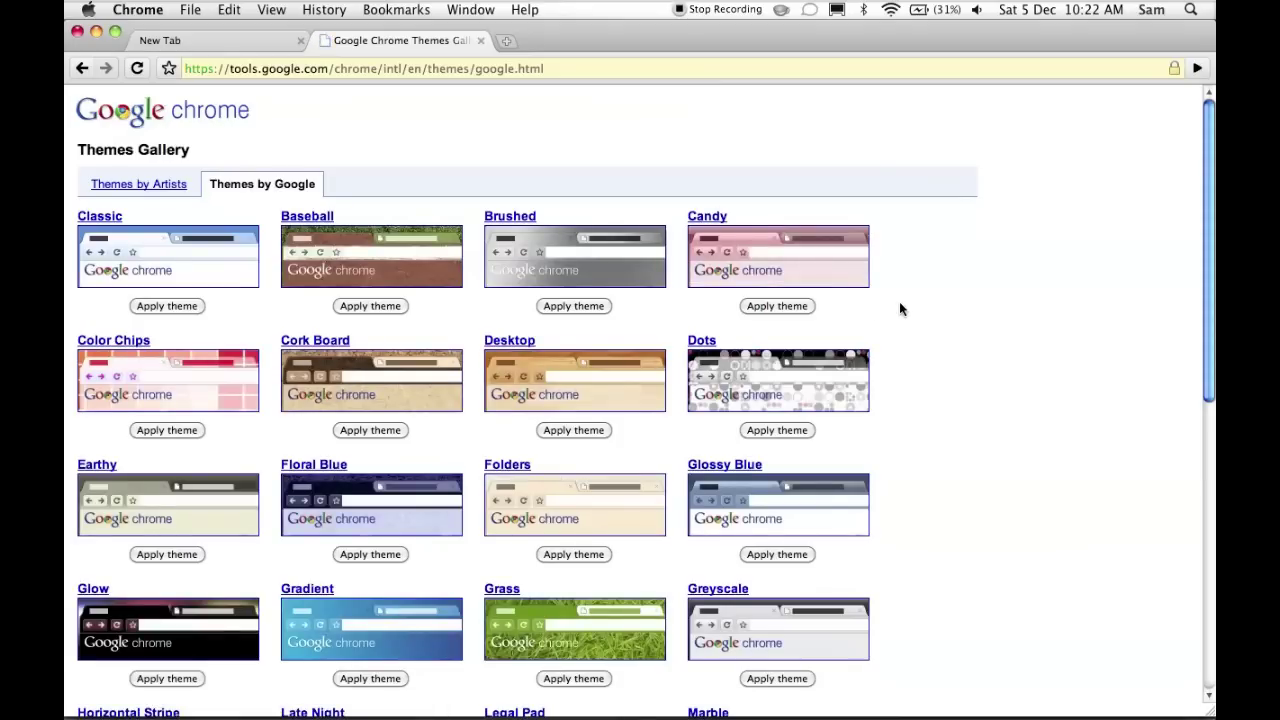
scroll(898, 302, down, 1)
scroll(898, 310, down, 7)
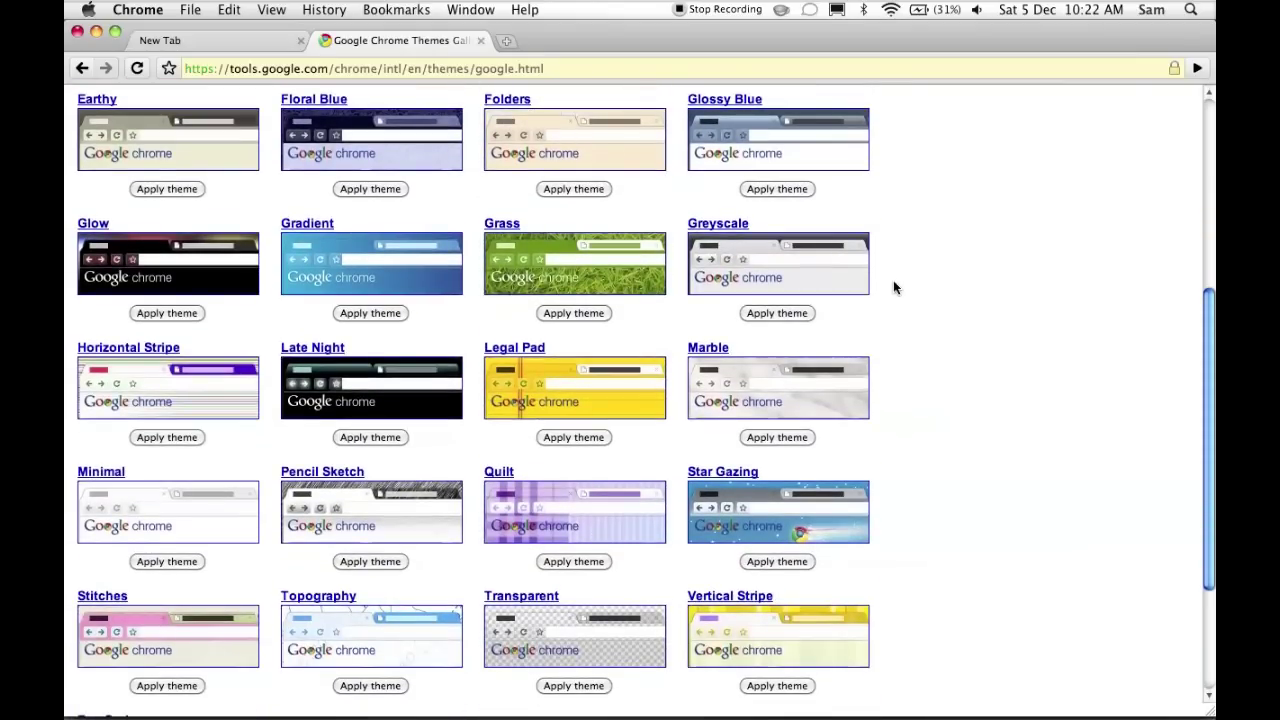
click(381, 440)
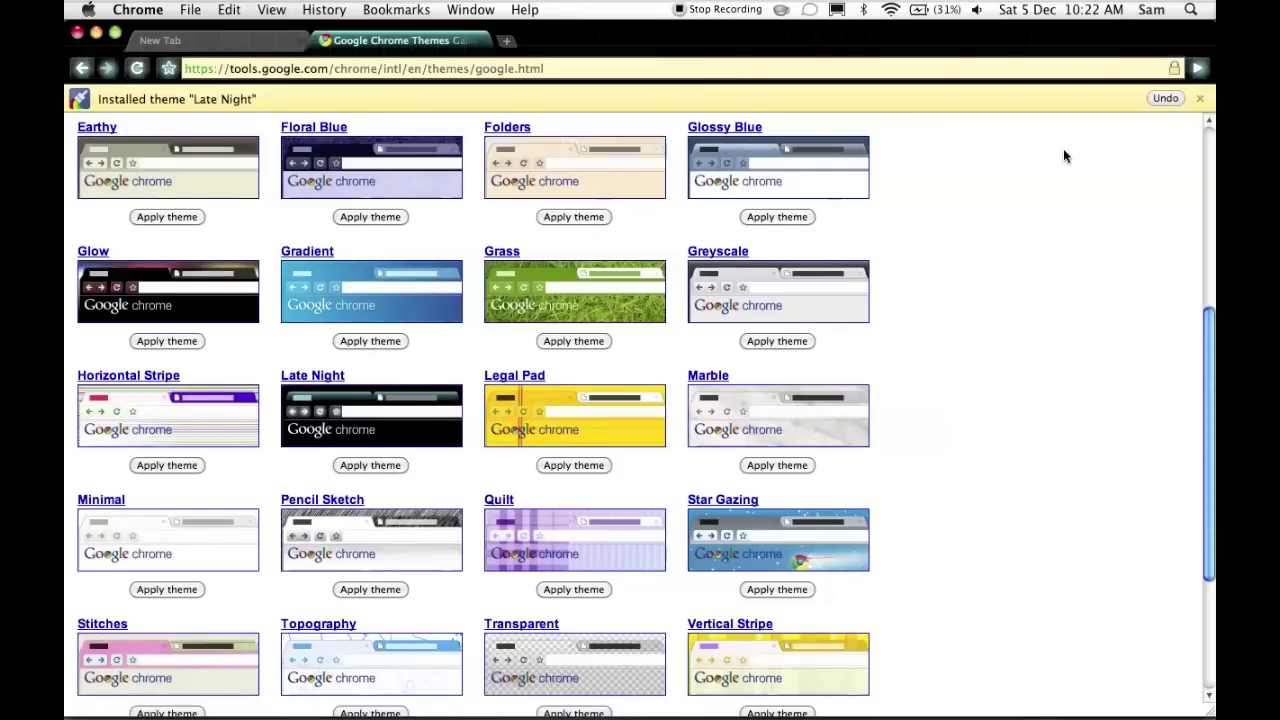
click(1201, 99)
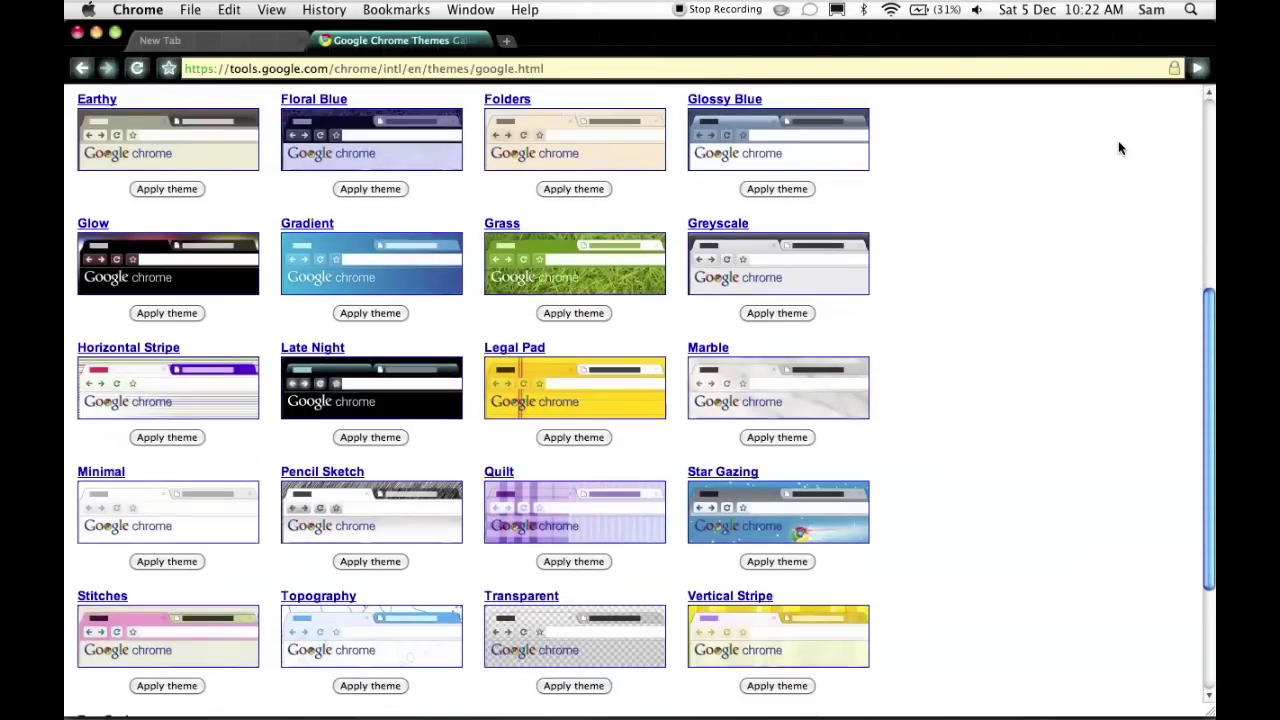
scroll(1118, 140, up, 5)
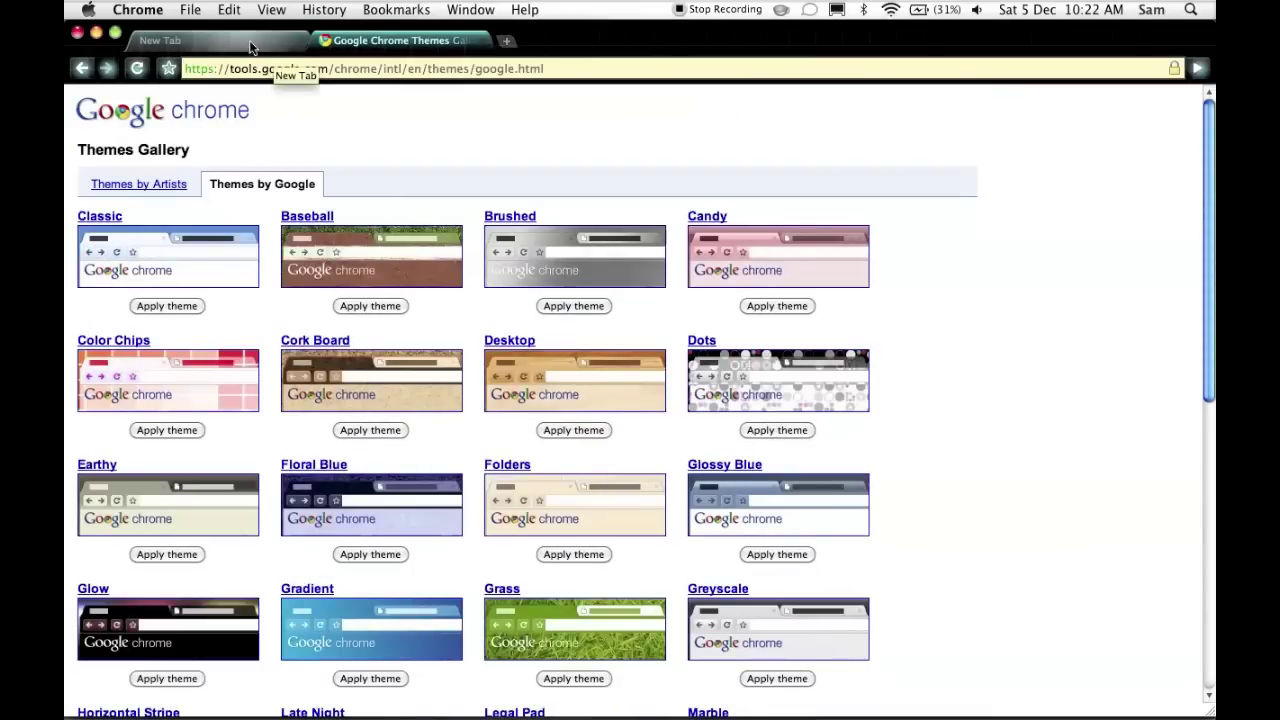
- Apply the Classic theme and dismiss the "Installed theme 'Default'" notice
click(177, 308)
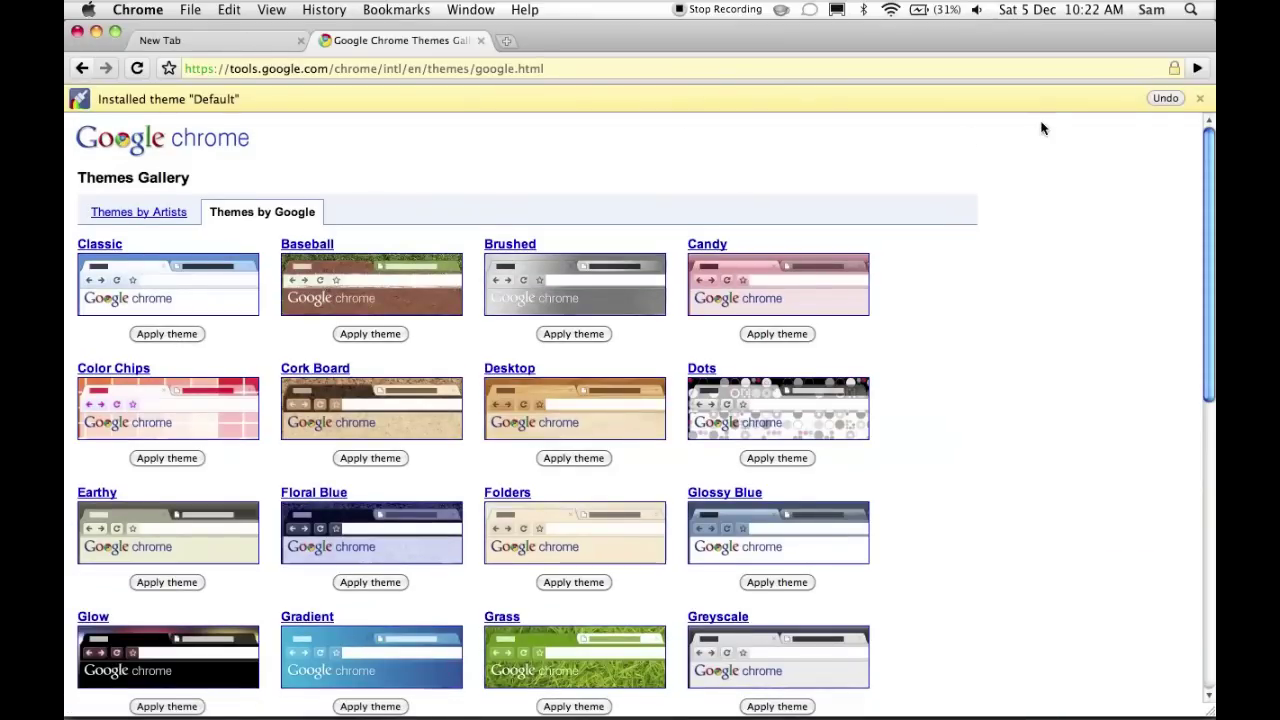
click(1200, 98)
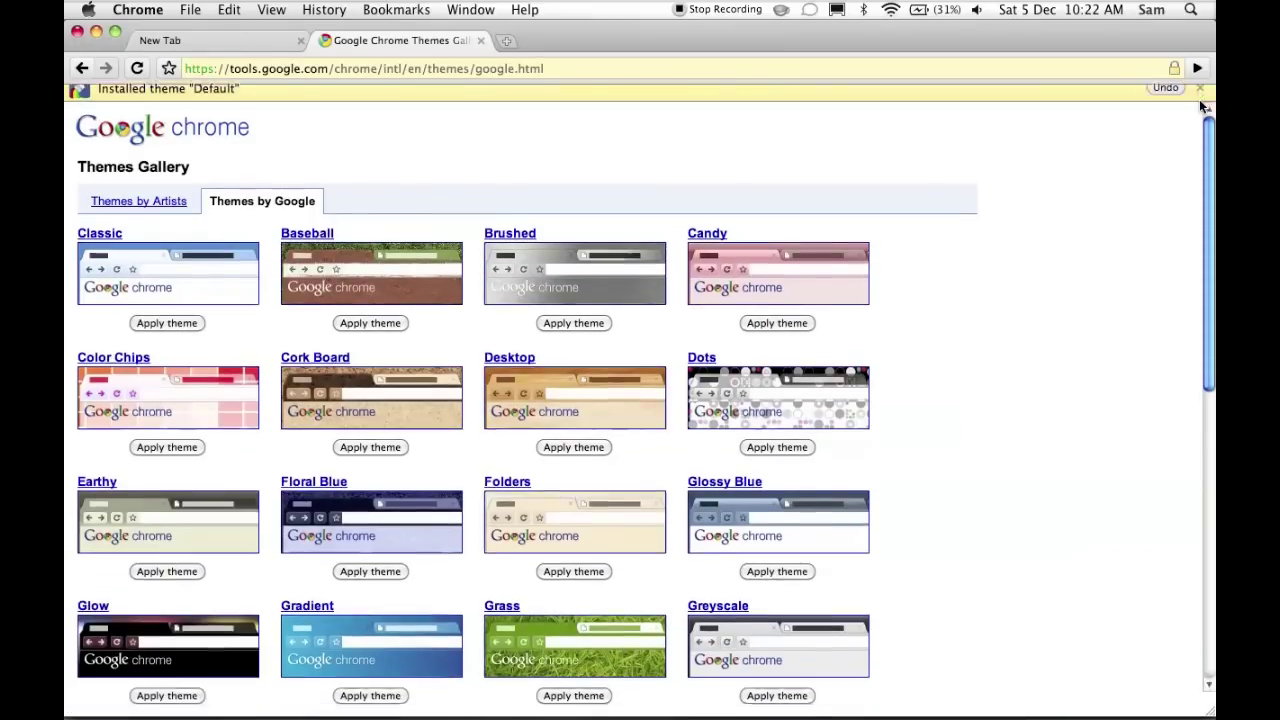